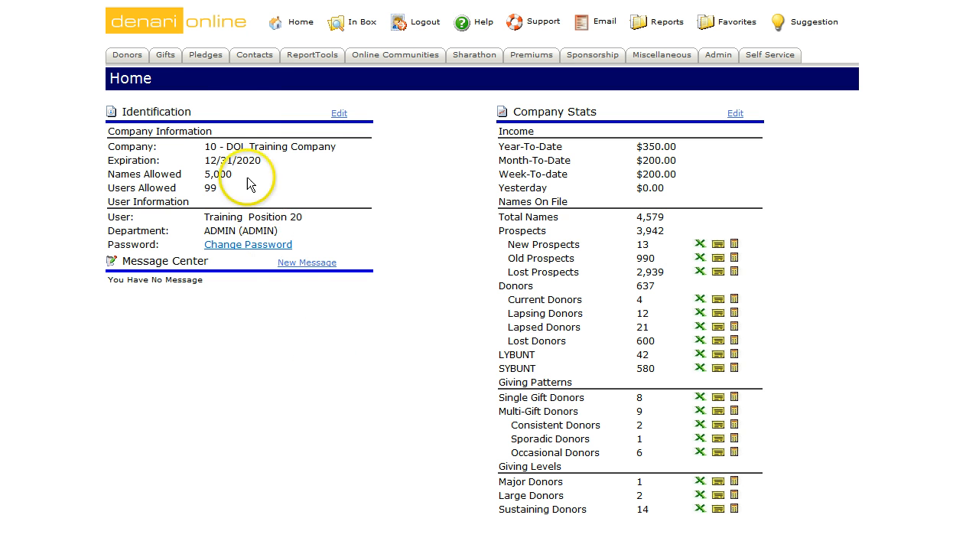
Step: Go to the Pledges area and open the Pledge Segmenter query tool
{"action": "left_click", "coordinate": [207, 55]}
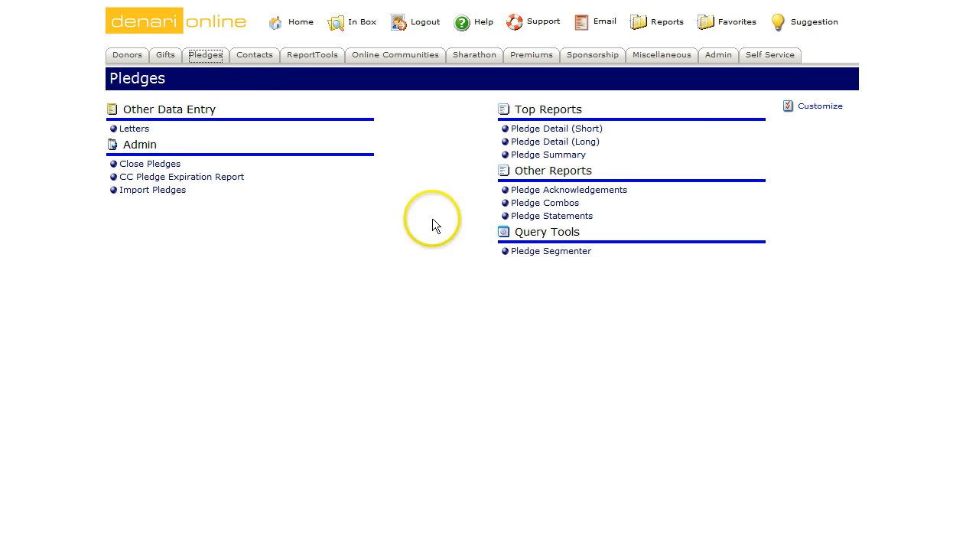
{"action": "left_click", "coordinate": [522, 252]}
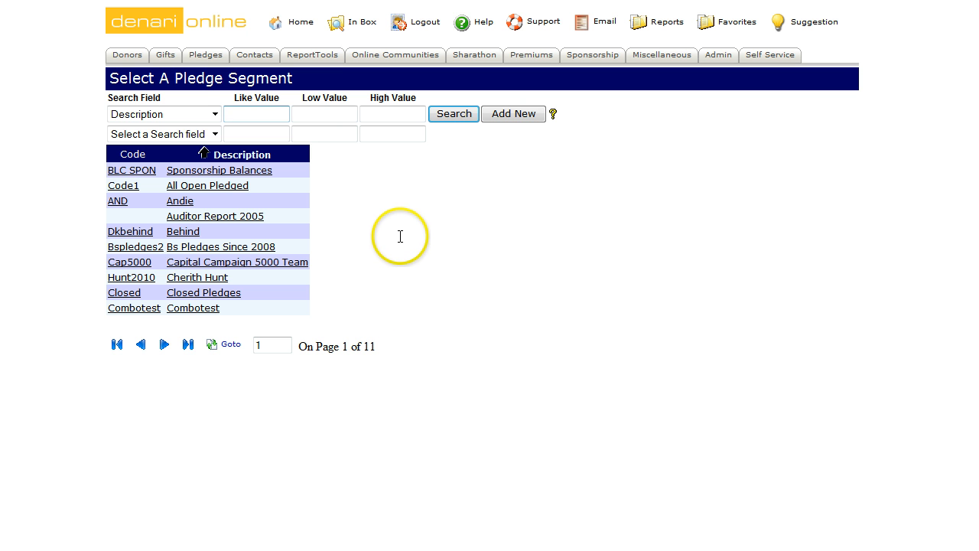
Step: Add a new pledge segment described 'Training 5677' with segment code '5677_ds'
{"action": "left_click", "coordinate": [510, 115]}
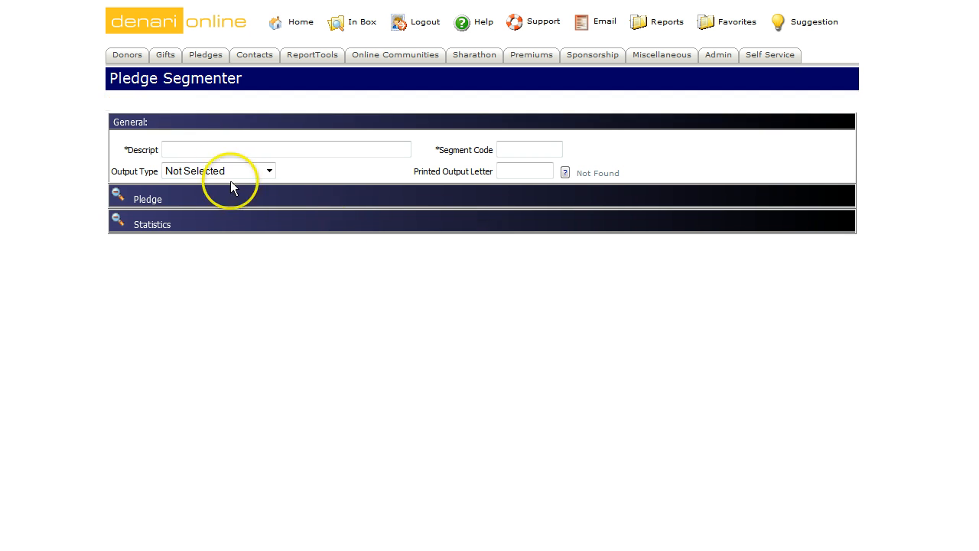
{"action": "left_click", "coordinate": [211, 149]}
{"action": "type", "text": "Tr"}
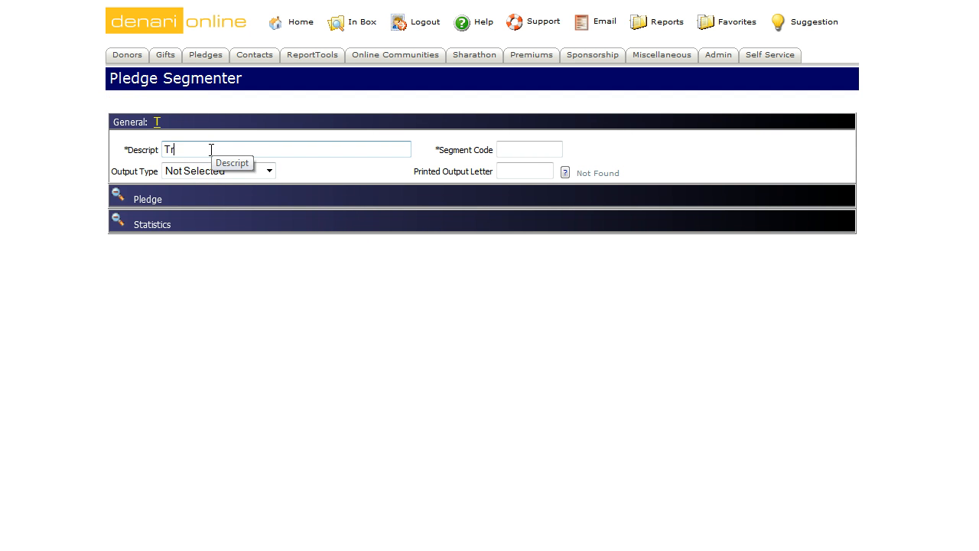
{"action": "type", "text": "aining5677"}
{"action": "left_click", "coordinate": [501, 149]}
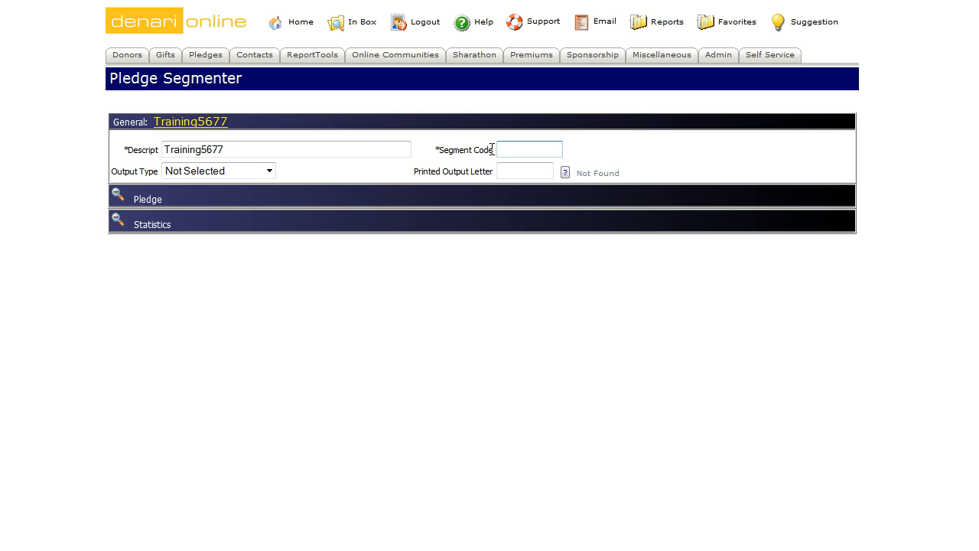
{"action": "type", "text": "5677"}
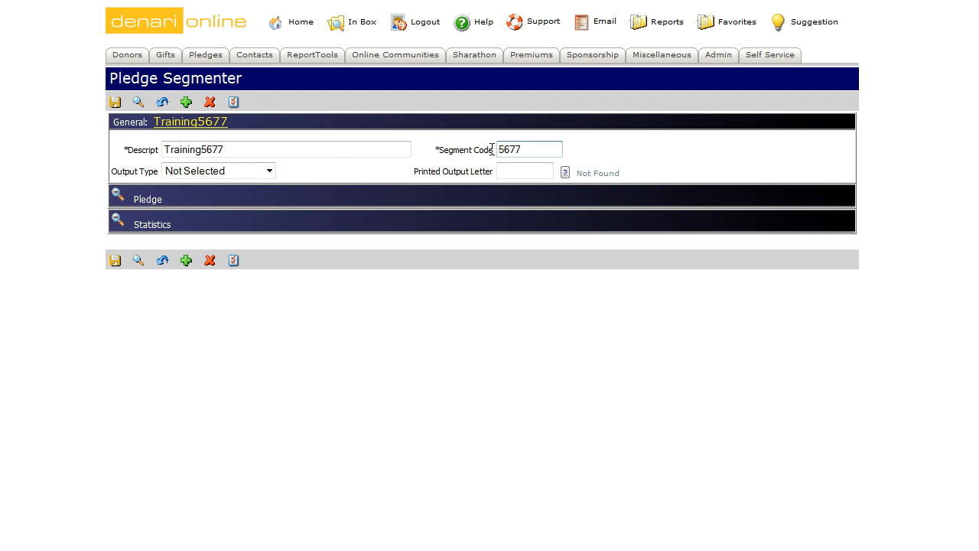
{"action": "type", "text": "_ds"}
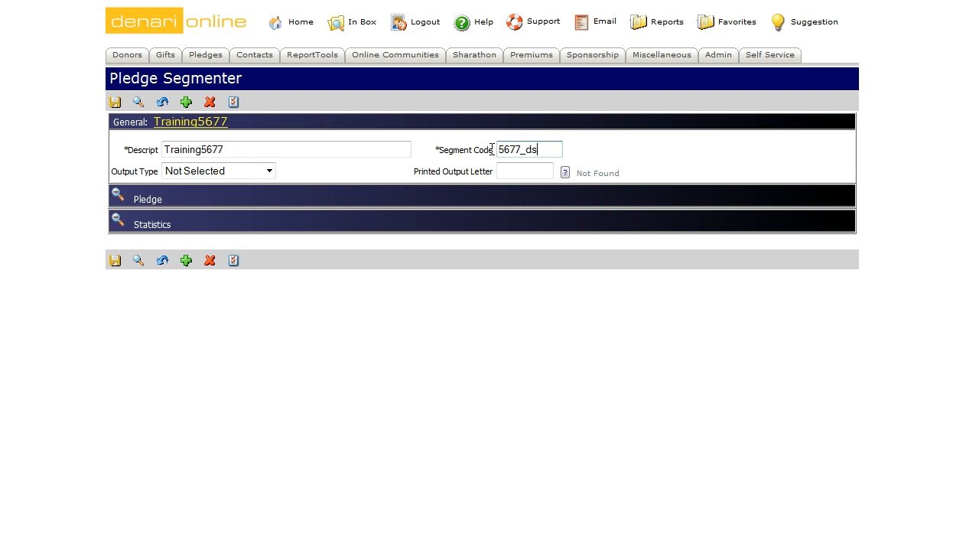
{"action": "left_click", "coordinate": [277, 150]}
{"action": "left_click", "coordinate": [197, 150]}
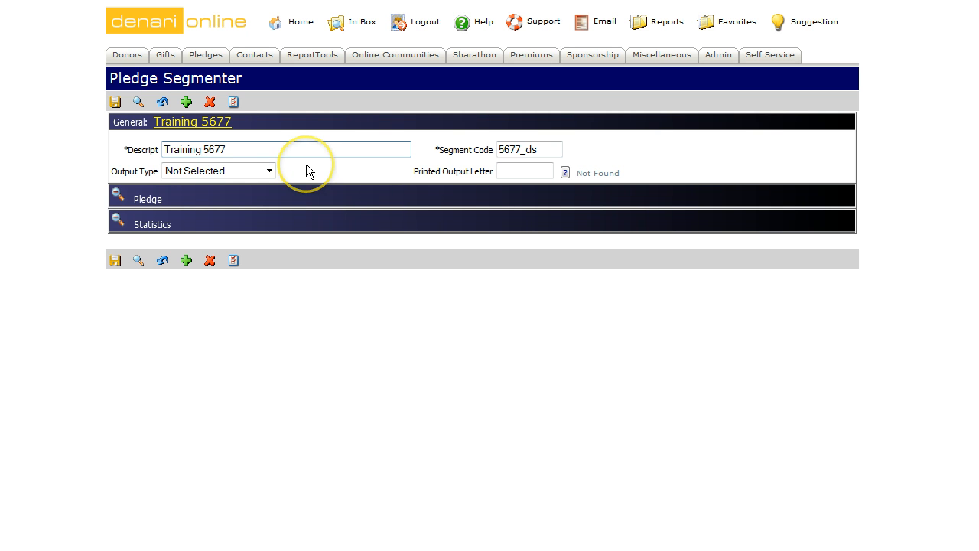
{"action": "left_click", "coordinate": [275, 170]}
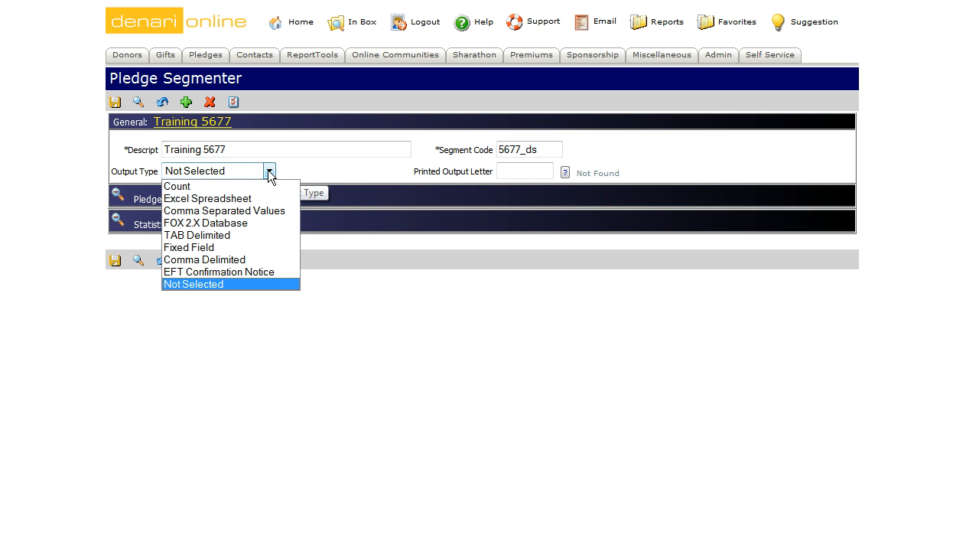
Step: Choose Excel Spreadsheet as the segment's output type
{"action": "left_click", "coordinate": [270, 188]}
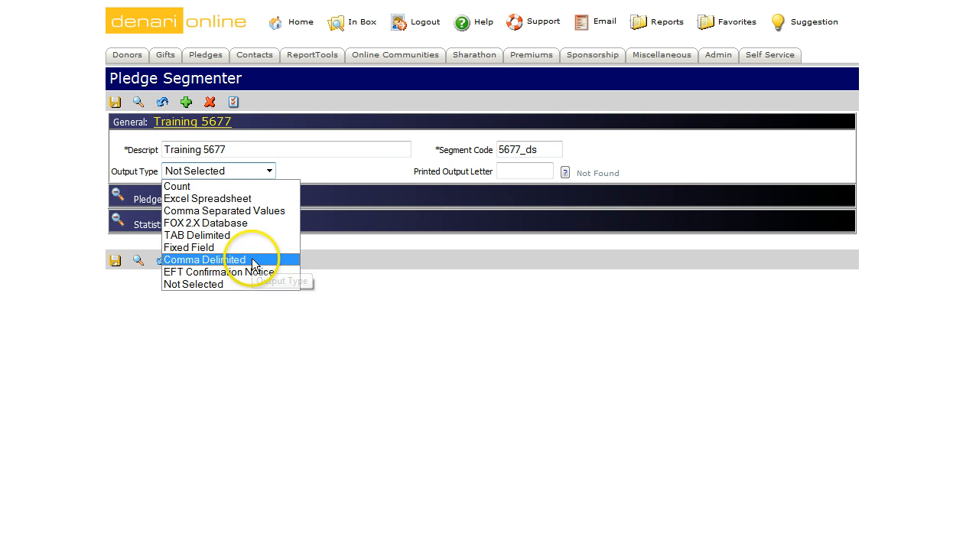
{"action": "left_click", "coordinate": [258, 201]}
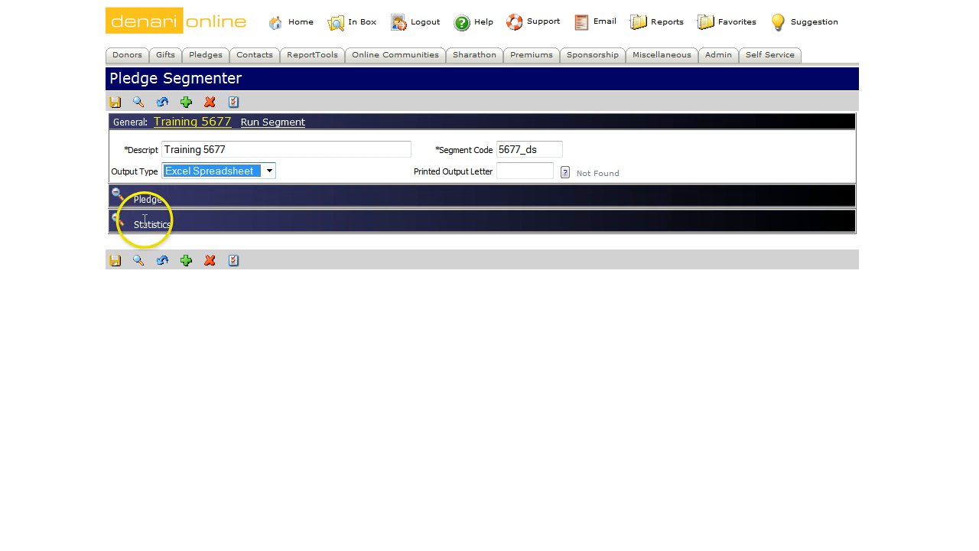
Step: Expand the Pledge section and scroll down to its filter rows
{"action": "left_click", "coordinate": [117, 193]}
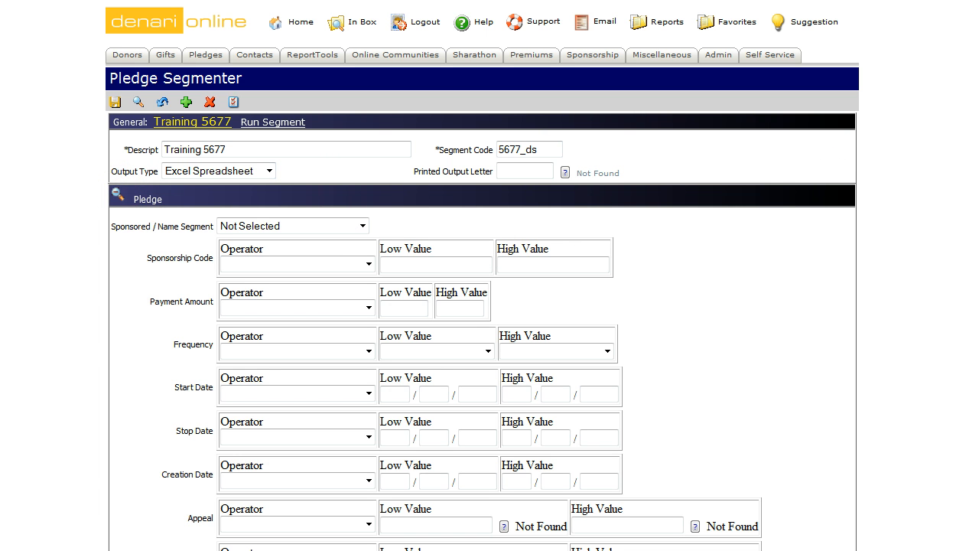
{"action": "scroll", "coordinate": [482, 306], "scroll_direction": "down", "scroll_amount": 4}
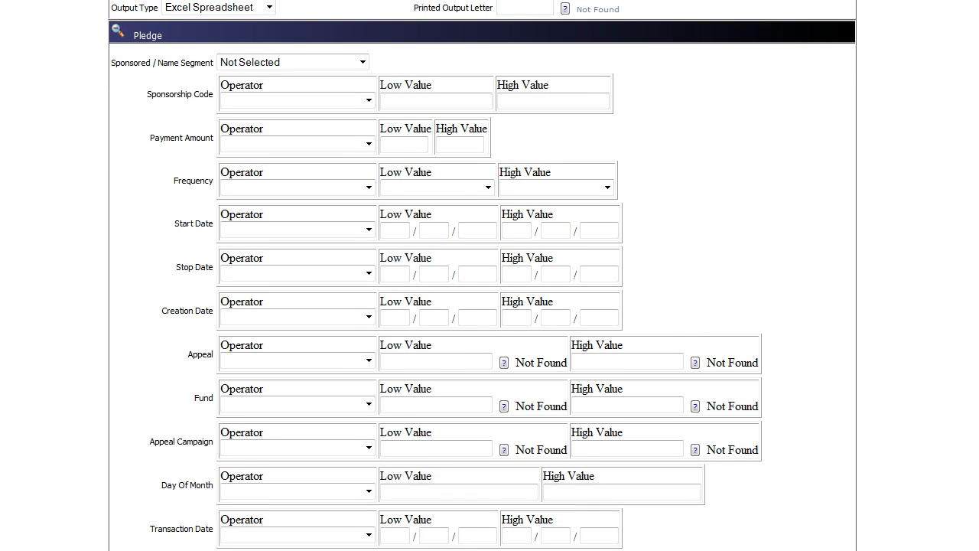
{"action": "scroll", "coordinate": [482, 307], "scroll_direction": "down", "scroll_amount": 1}
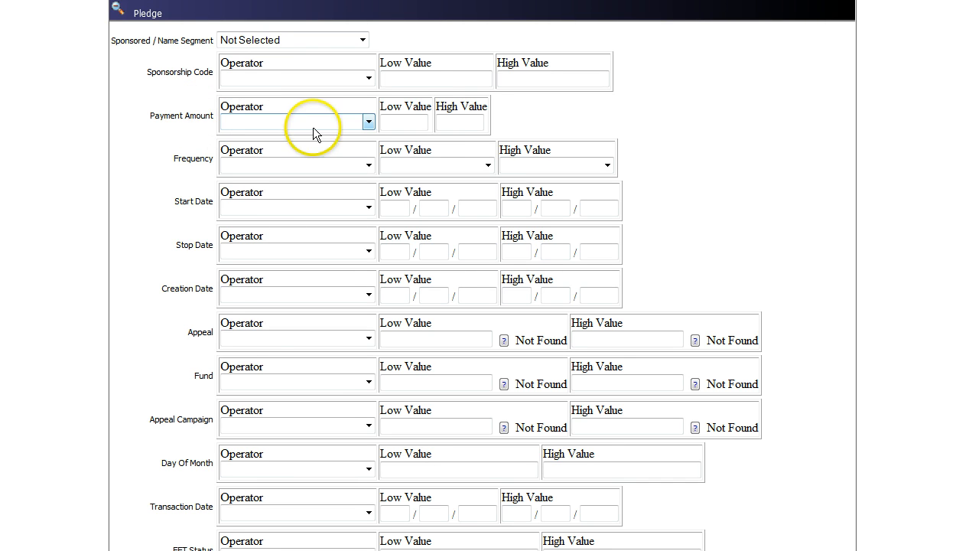
Step: Filter Payment Amount Equal To 50
{"action": "left_click", "coordinate": [369, 120]}
{"action": "left_click", "coordinate": [351, 137]}
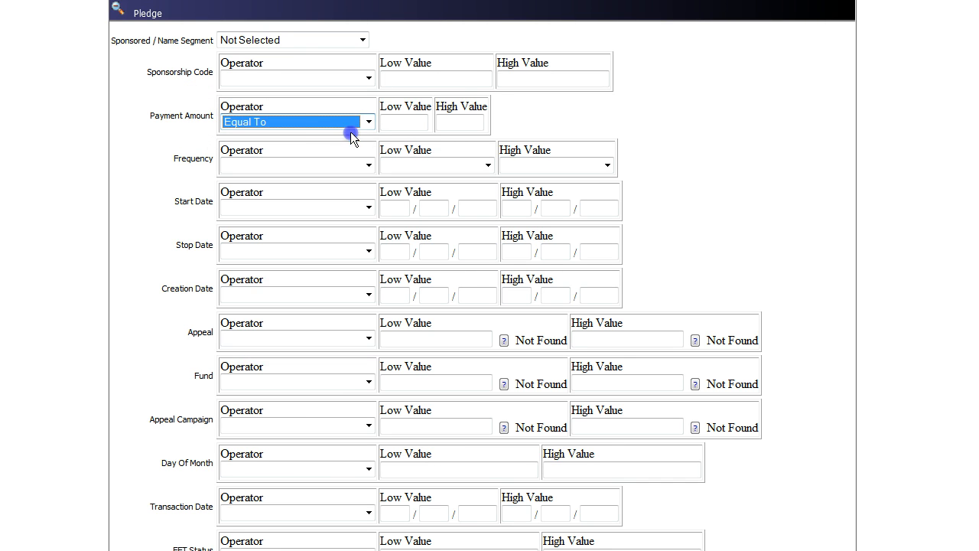
{"action": "left_click", "coordinate": [391, 122]}
{"action": "type", "text": "5"}
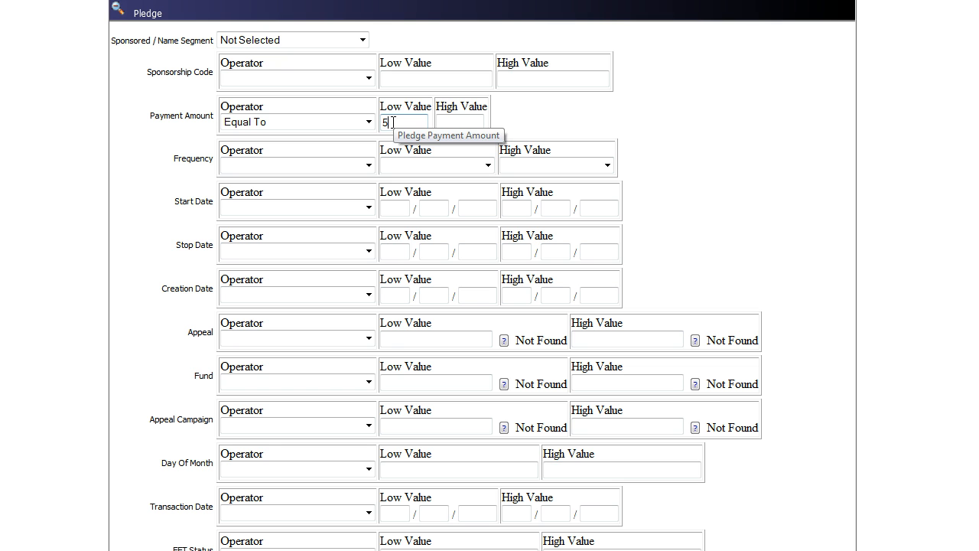
{"action": "type", "text": "0"}
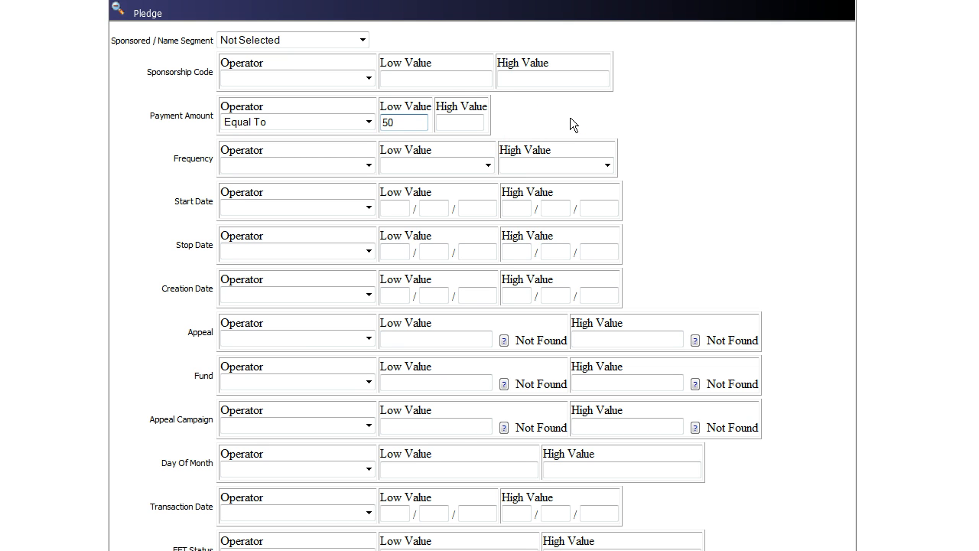
Step: Filter Frequency Equal To Monthly (12 per year)
{"action": "left_click", "coordinate": [368, 165]}
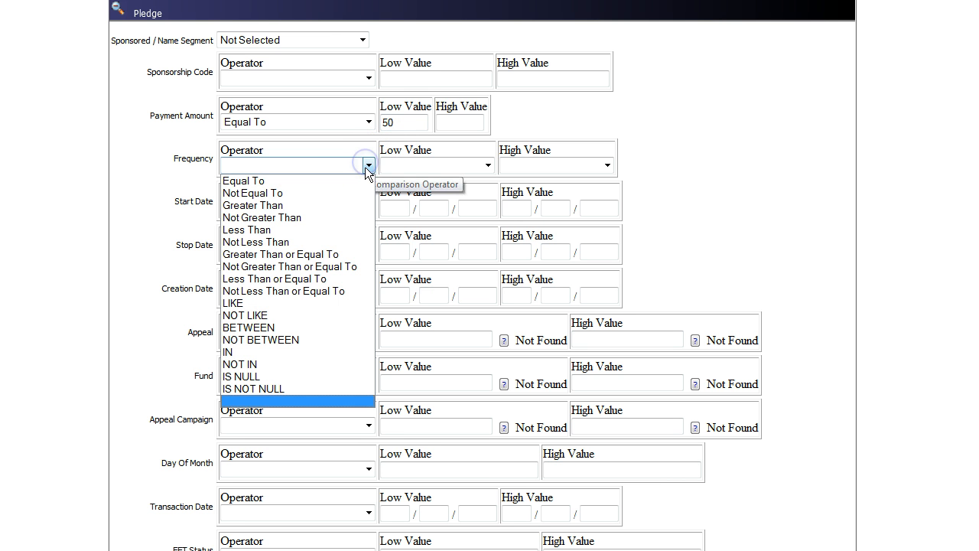
{"action": "left_click", "coordinate": [349, 182]}
{"action": "left_click", "coordinate": [410, 168]}
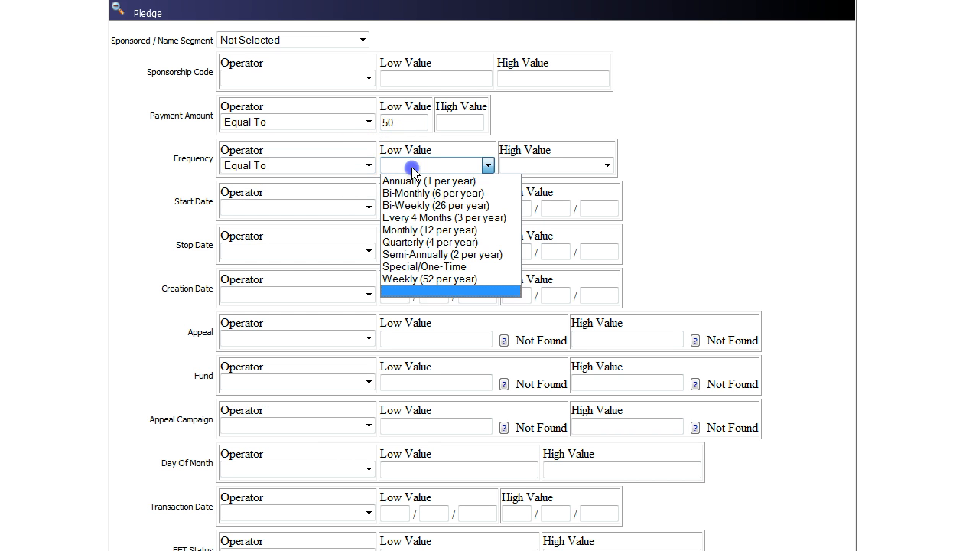
{"action": "left_click", "coordinate": [409, 229]}
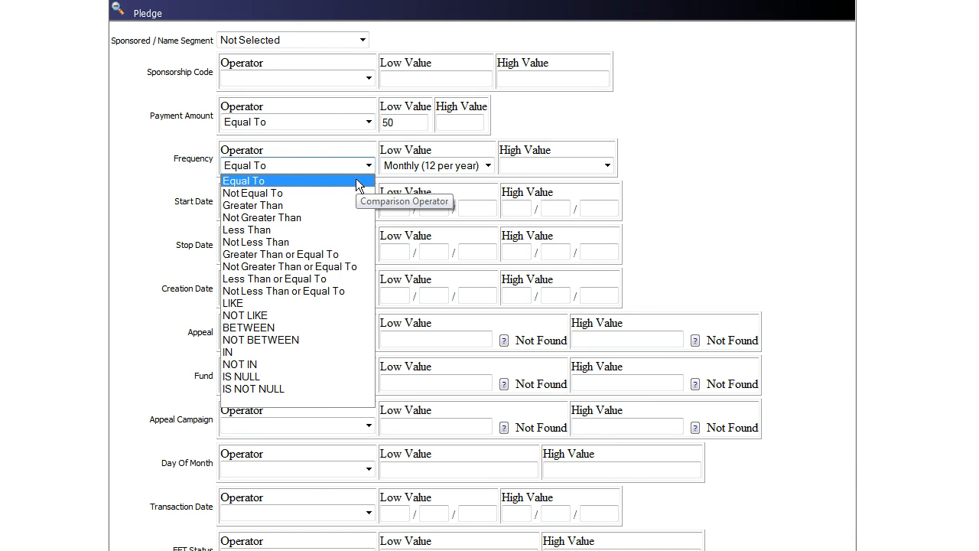
{"action": "left_click", "coordinate": [356, 185]}
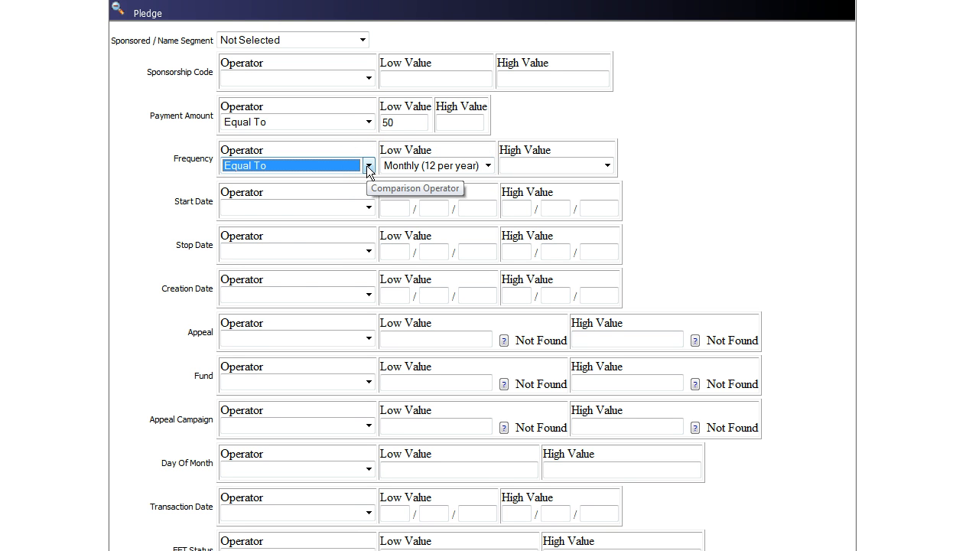
{"action": "left_click", "coordinate": [368, 170]}
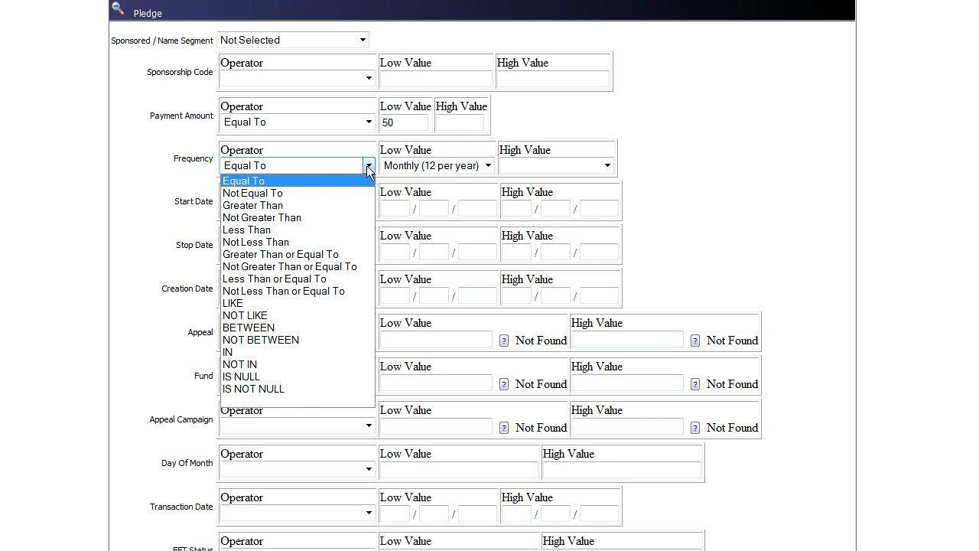
{"action": "left_click", "coordinate": [554, 119]}
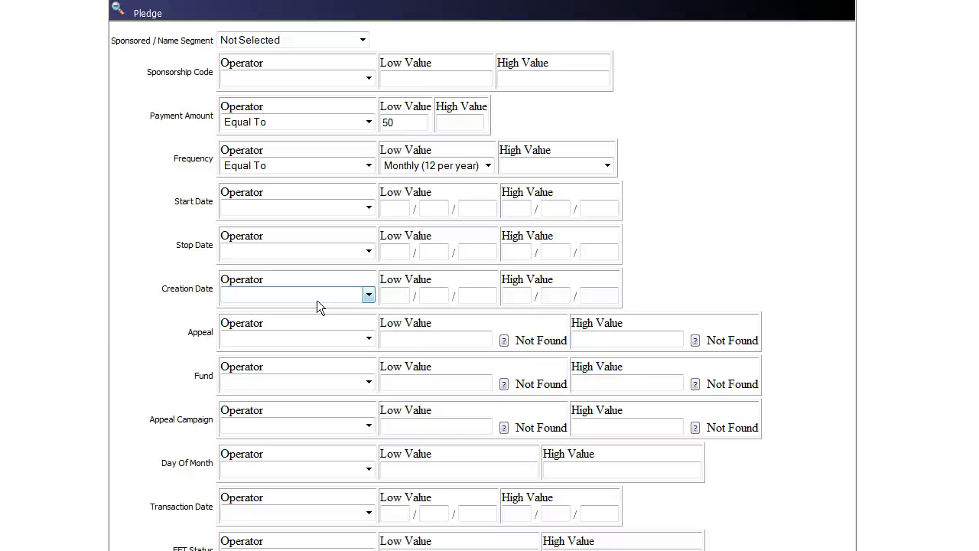
{"action": "left_click", "coordinate": [634, 287]}
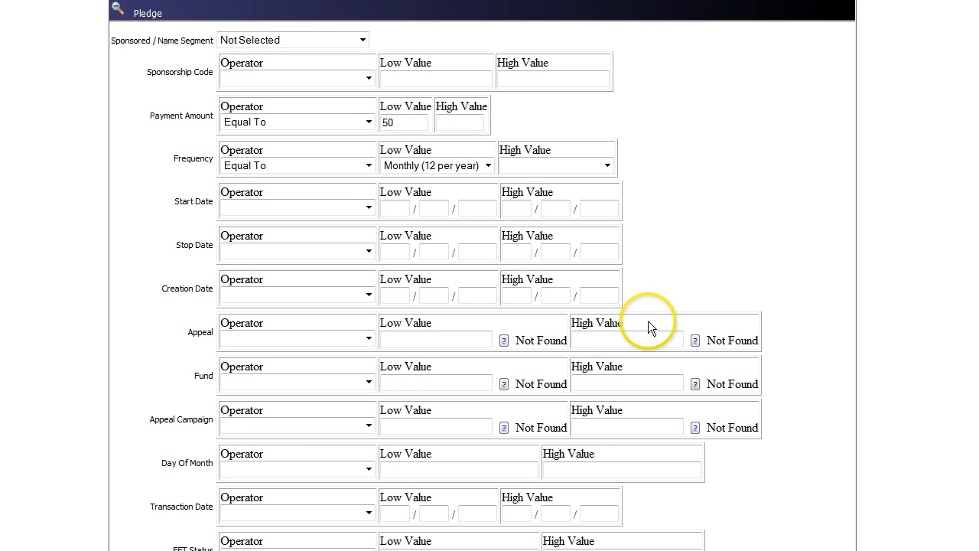
{"action": "scroll", "coordinate": [403, 183], "scroll_direction": "down", "scroll_amount": 4}
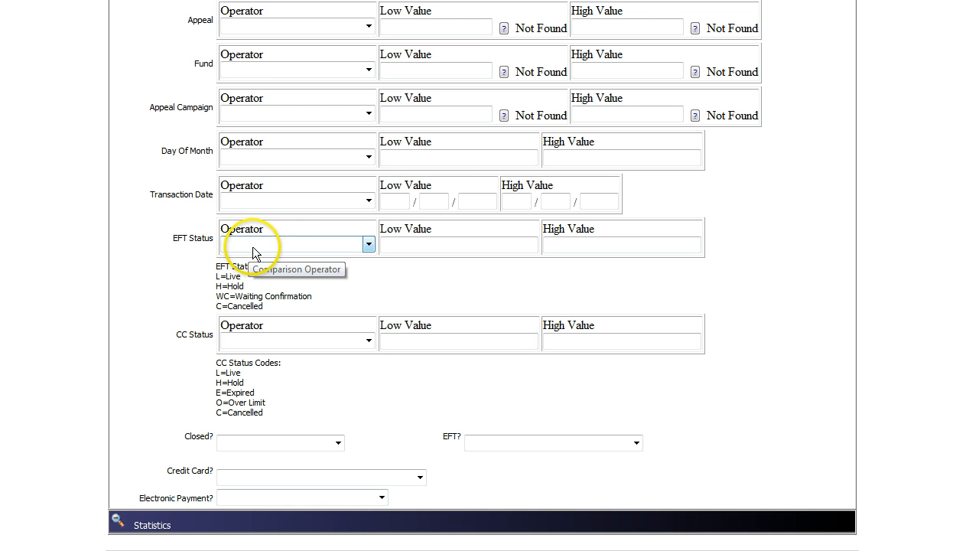
Step: Filter EFT Status Equal To L for live EFT pledges
{"action": "left_click", "coordinate": [366, 242]}
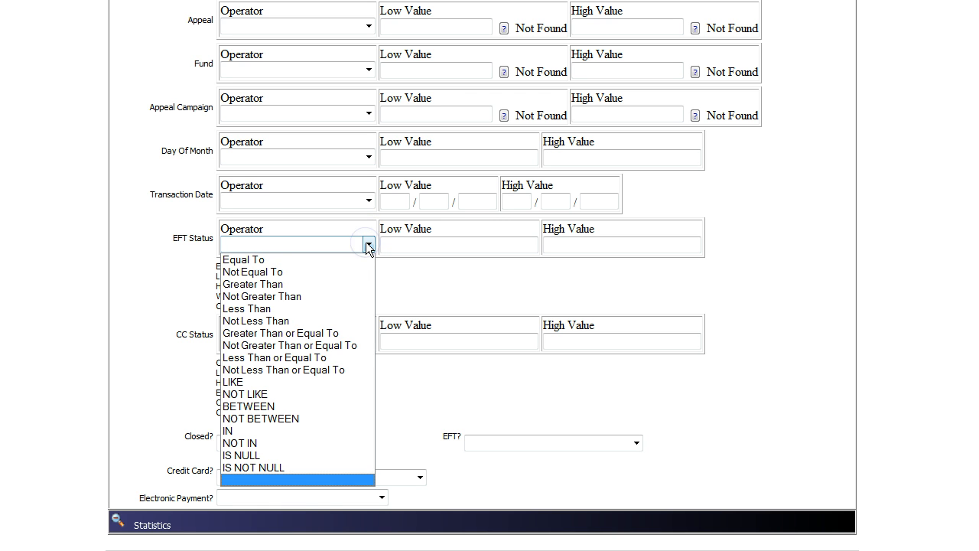
{"action": "left_click", "coordinate": [346, 255]}
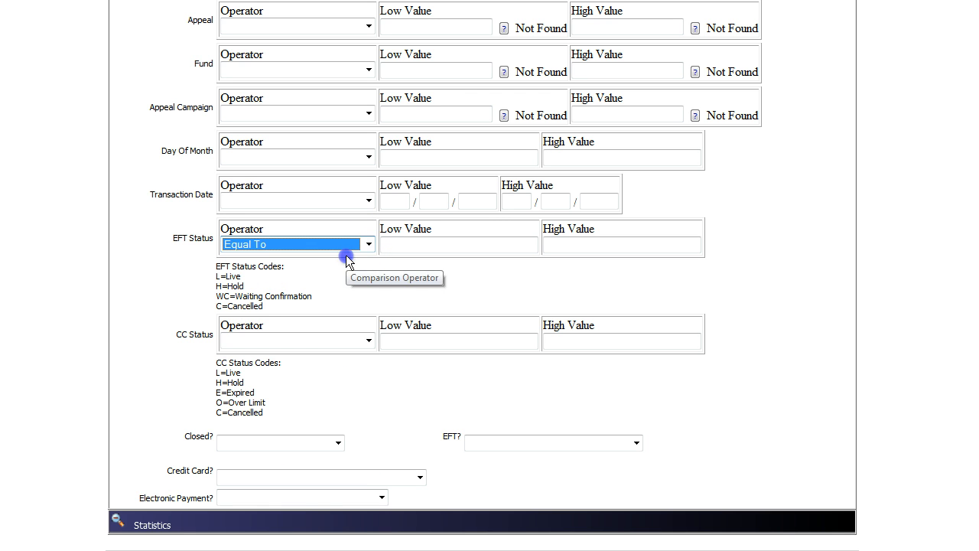
{"action": "key", "text": "Tab"}
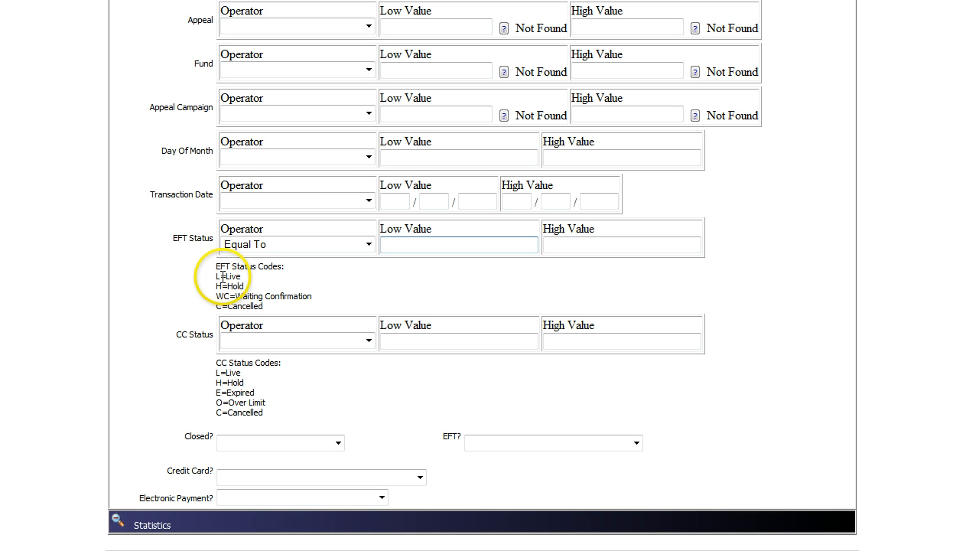
{"action": "left_click", "coordinate": [410, 246]}
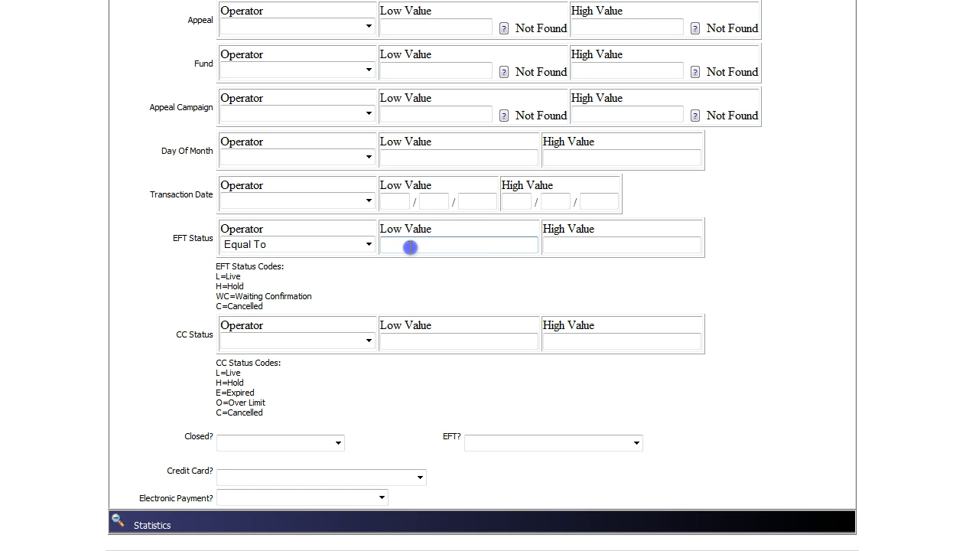
{"action": "type", "text": "L"}
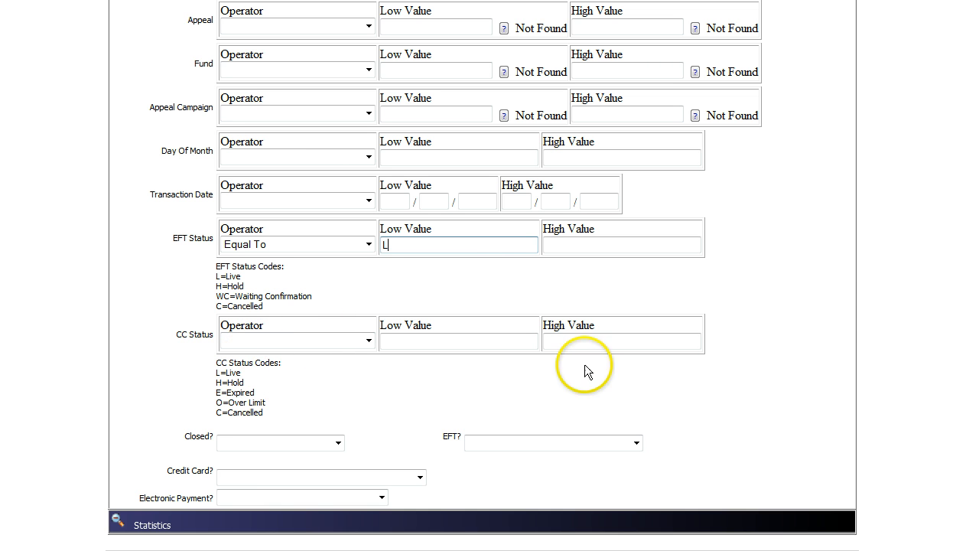
{"action": "scroll", "coordinate": [482, 252], "scroll_direction": "down", "scroll_amount": 3}
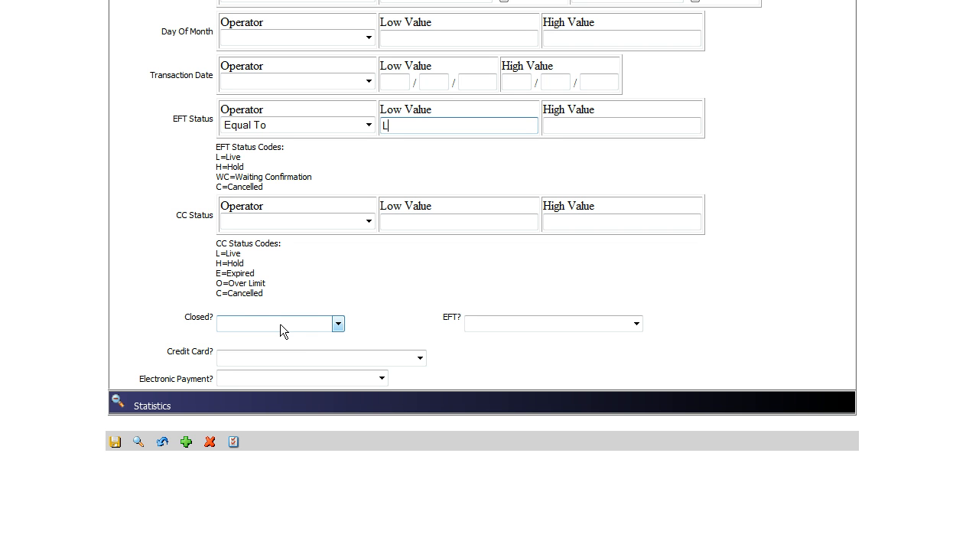
{"action": "left_click", "coordinate": [288, 325]}
{"action": "left_click", "coordinate": [337, 323]}
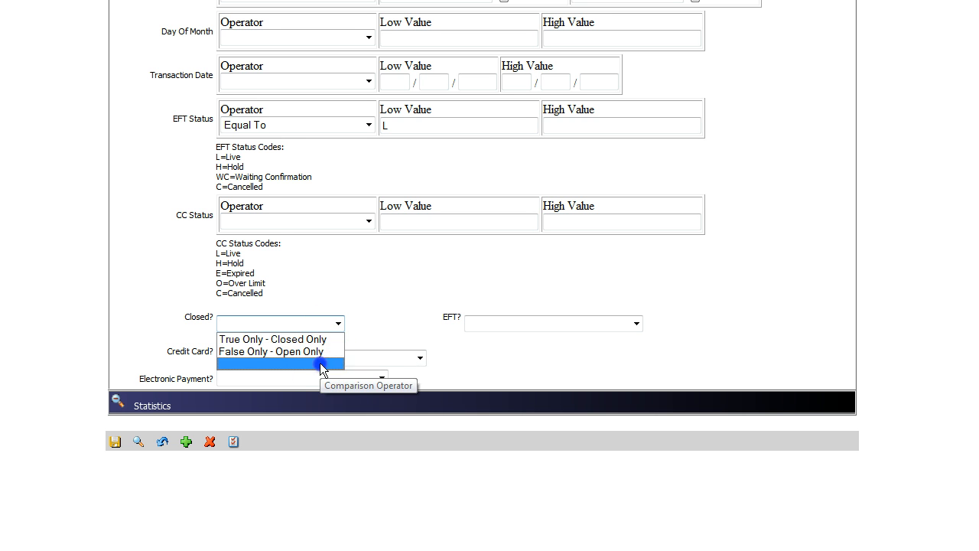
{"action": "left_click", "coordinate": [320, 363]}
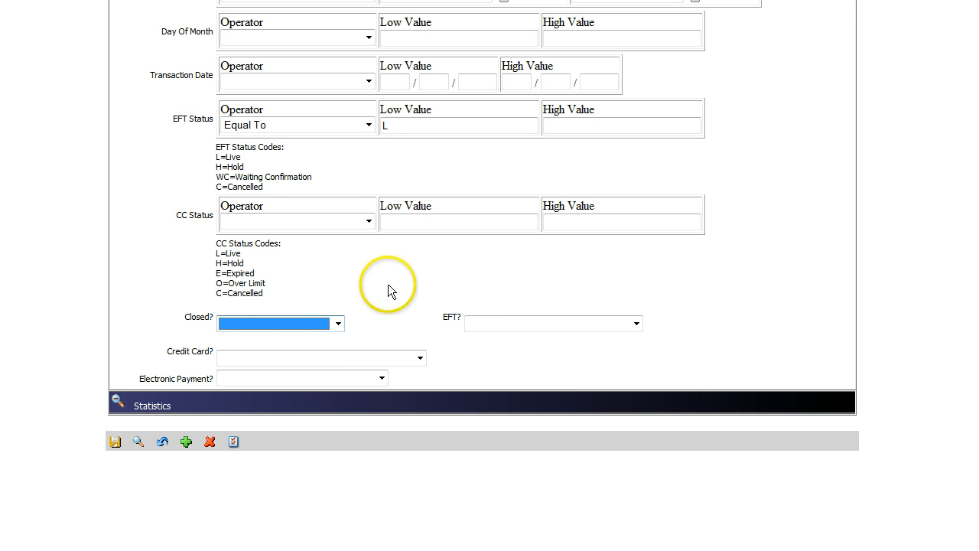
{"action": "left_click", "coordinate": [635, 325]}
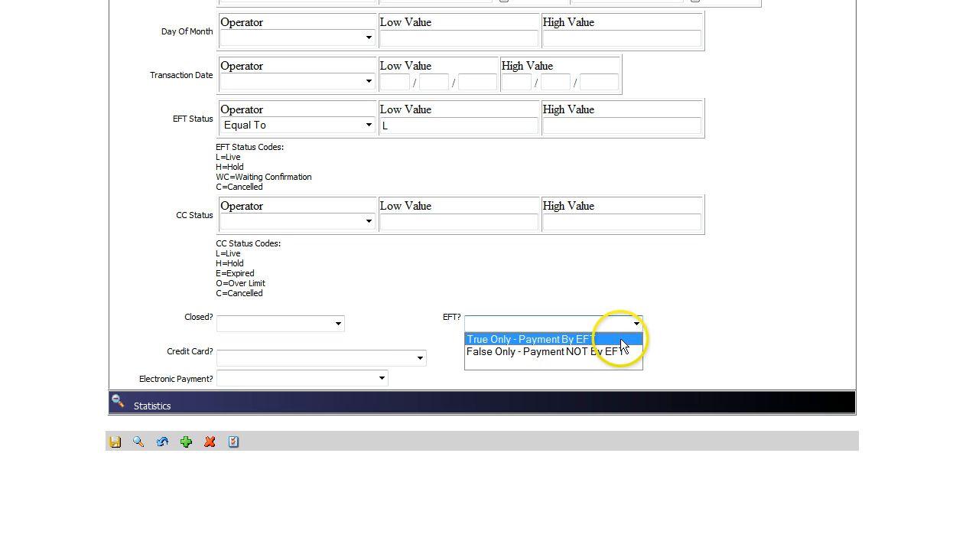
{"action": "left_click", "coordinate": [619, 352]}
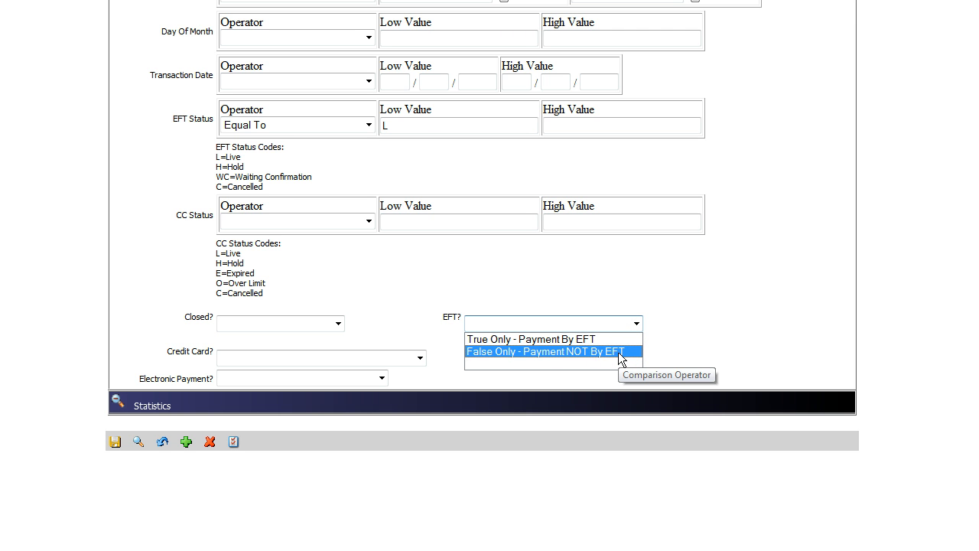
{"action": "left_click", "coordinate": [453, 373]}
{"action": "left_click", "coordinate": [421, 359]}
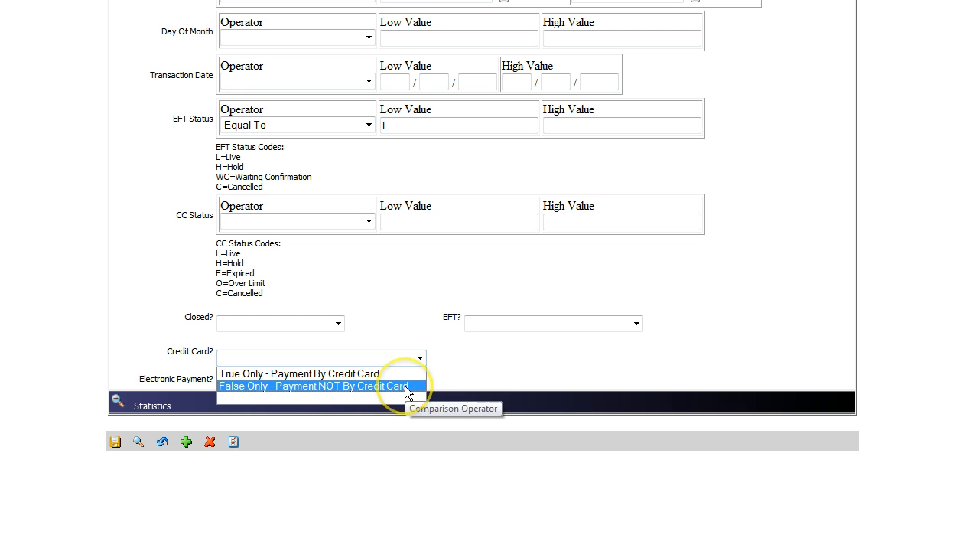
{"action": "left_click", "coordinate": [492, 371]}
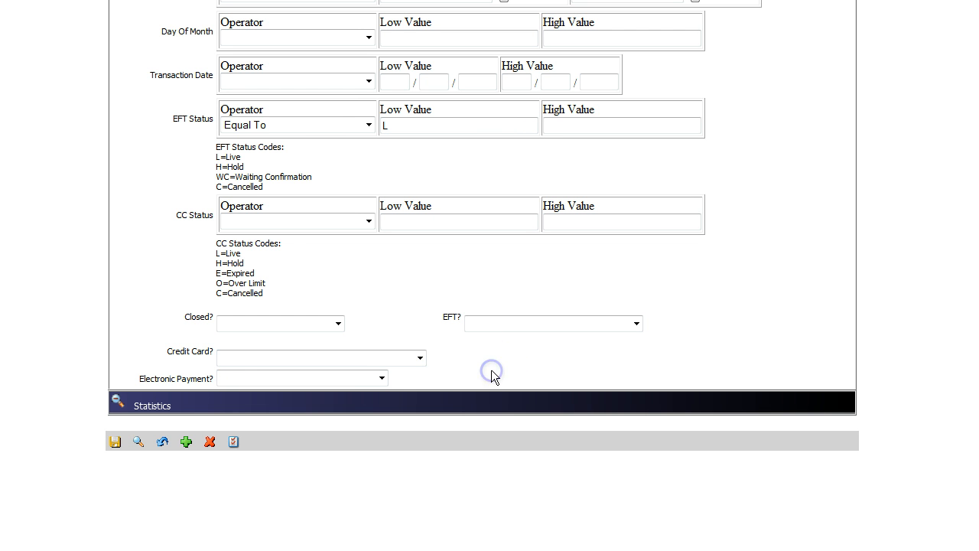
{"action": "left_click", "coordinate": [382, 378]}
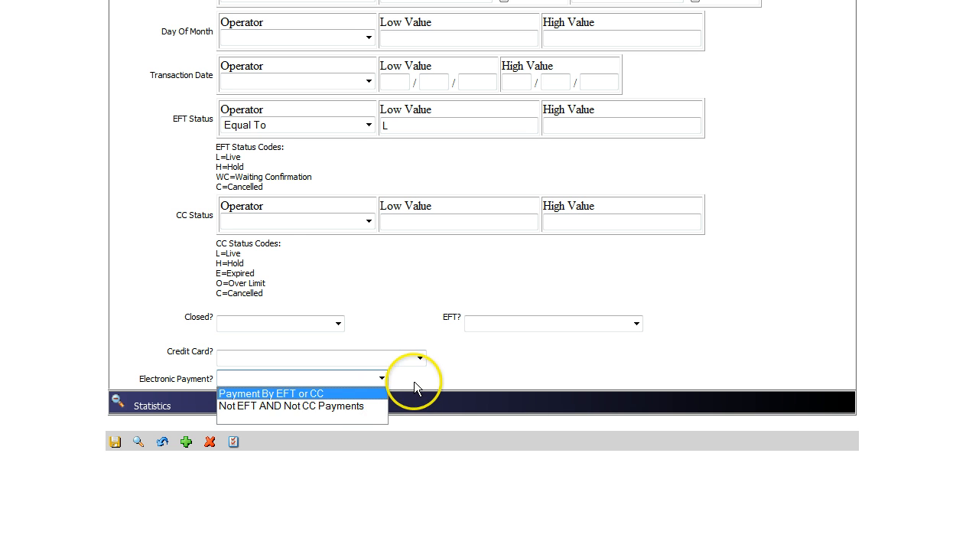
{"action": "left_click", "coordinate": [404, 377]}
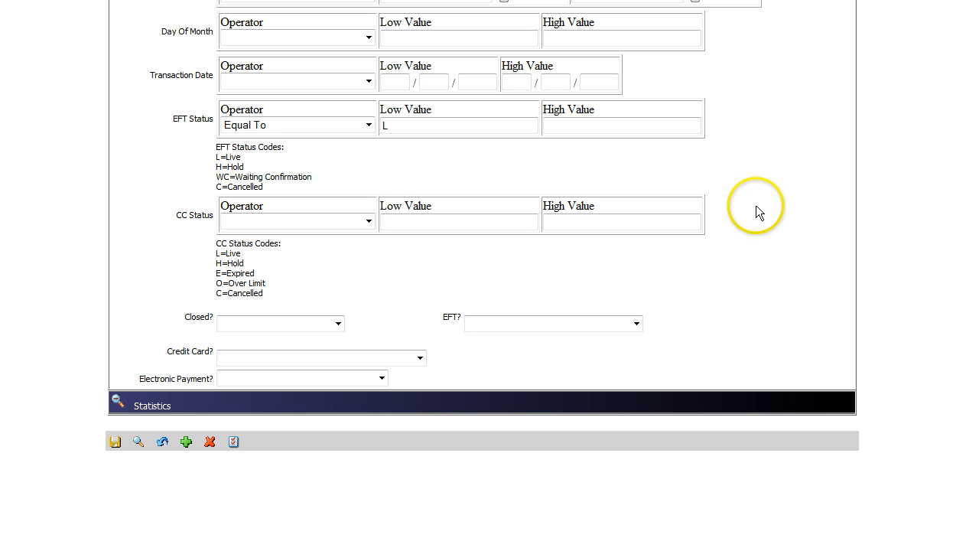
Step: Scroll up to review the Payment Amount 50 and Monthly frequency criteria
{"action": "scroll", "coordinate": [482, 276], "scroll_direction": "up", "scroll_amount": 8}
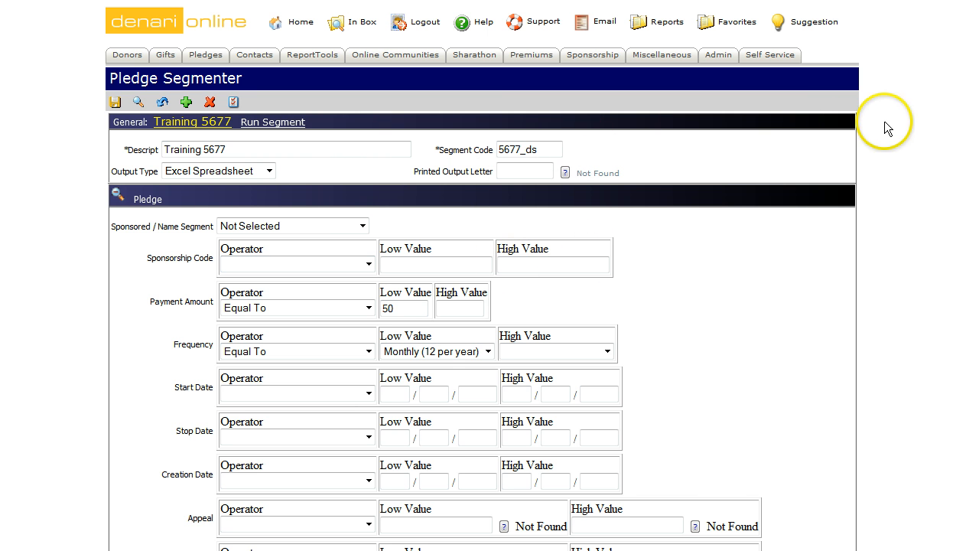
Step: Review the criteria, then collapse the Pledge section
{"action": "scroll", "coordinate": [489, 306], "scroll_direction": "down", "scroll_amount": 5}
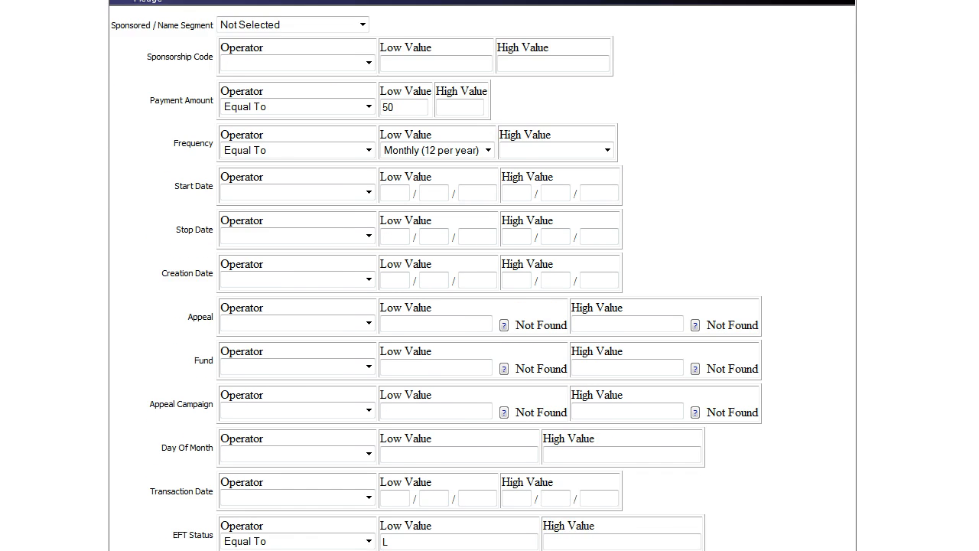
{"action": "scroll", "coordinate": [489, 306], "scroll_direction": "up", "scroll_amount": 5}
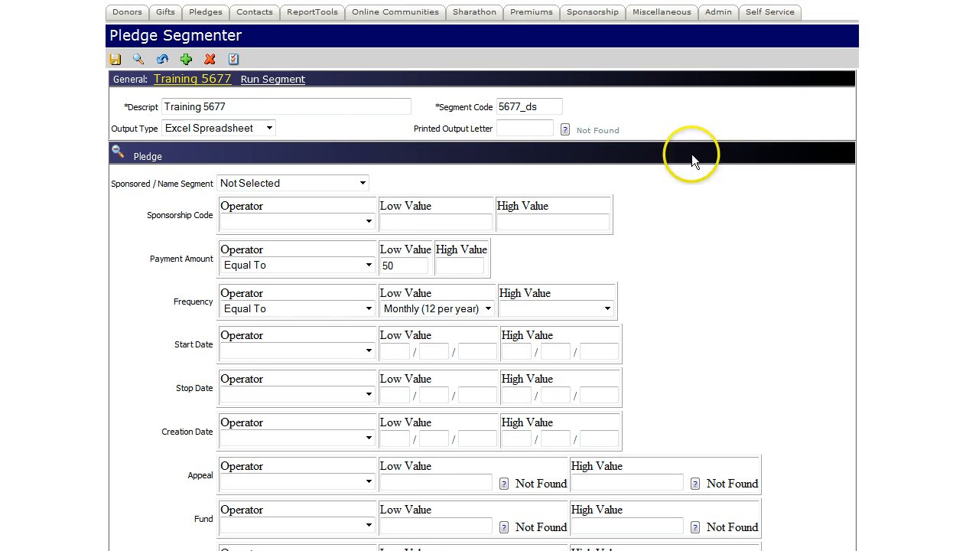
{"action": "left_click", "coordinate": [121, 150]}
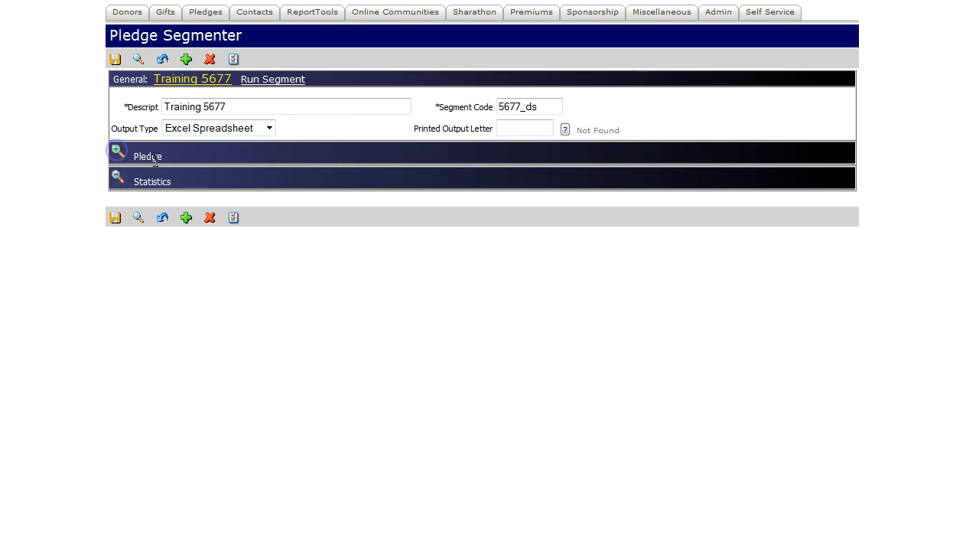